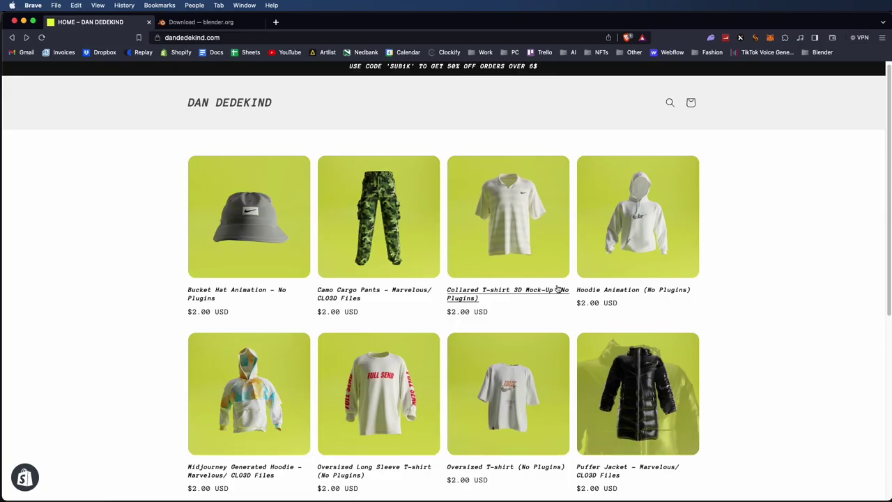
Review the Collared T-shirt 3D Mock-Up product page, then switch to the blender.org download tab.
click(469, 297)
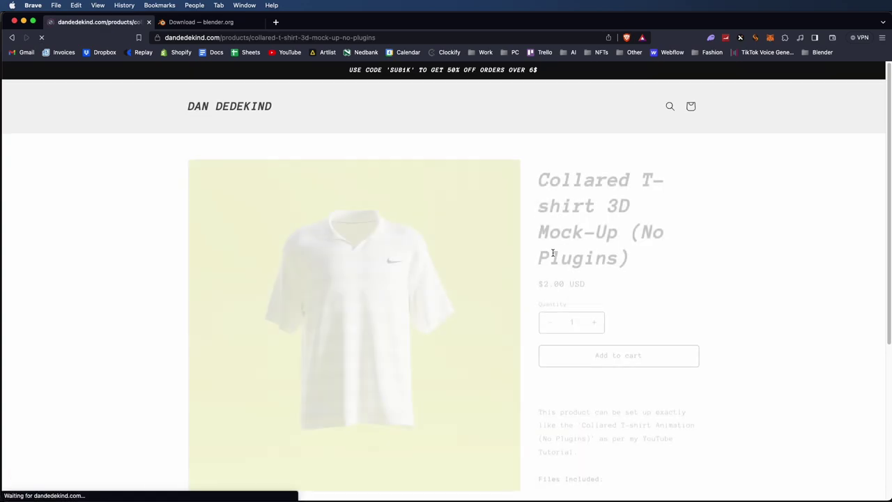
scroll(563, 348, down, 5)
scroll(561, 375, up, 1)
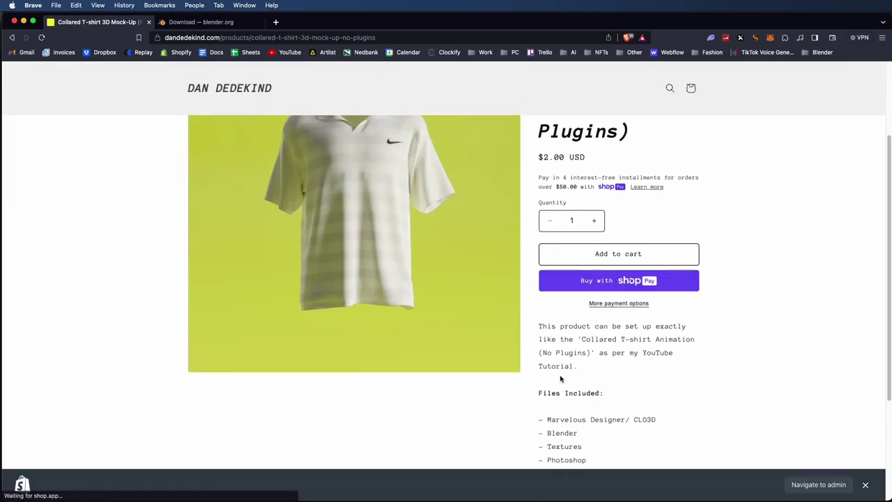
scroll(576, 439, down, 1)
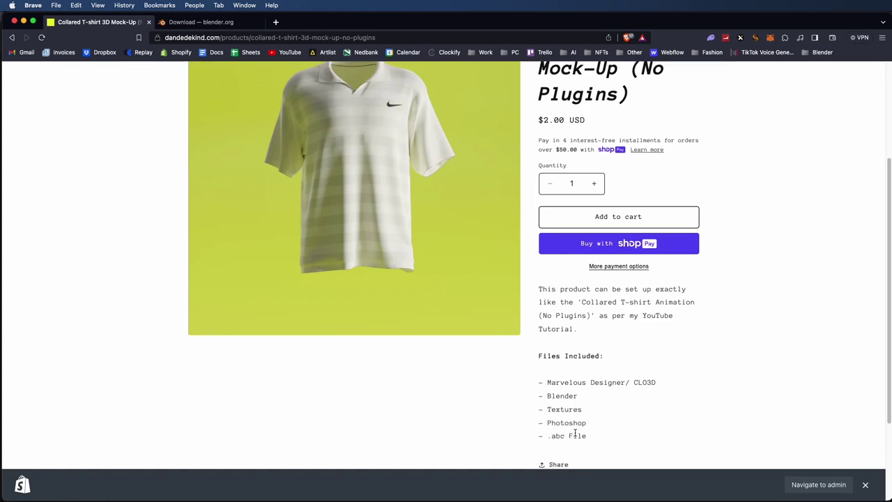
scroll(609, 374, up, 4)
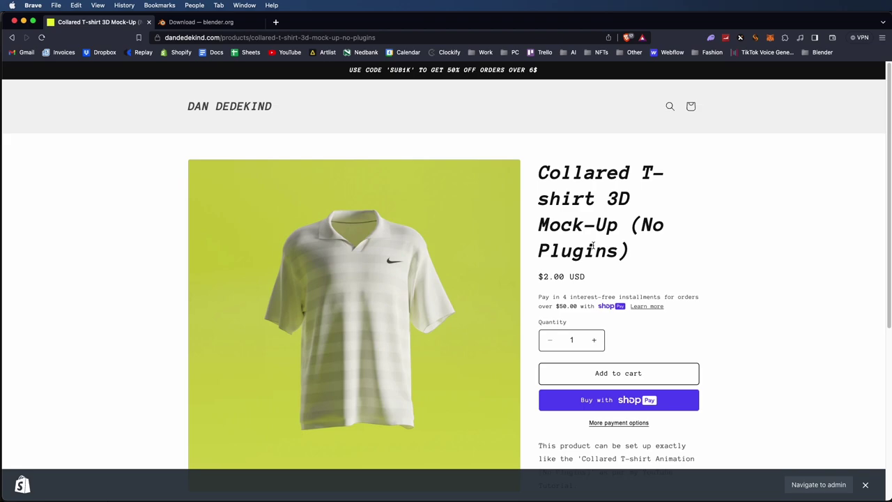
key(ctrl+Tab)
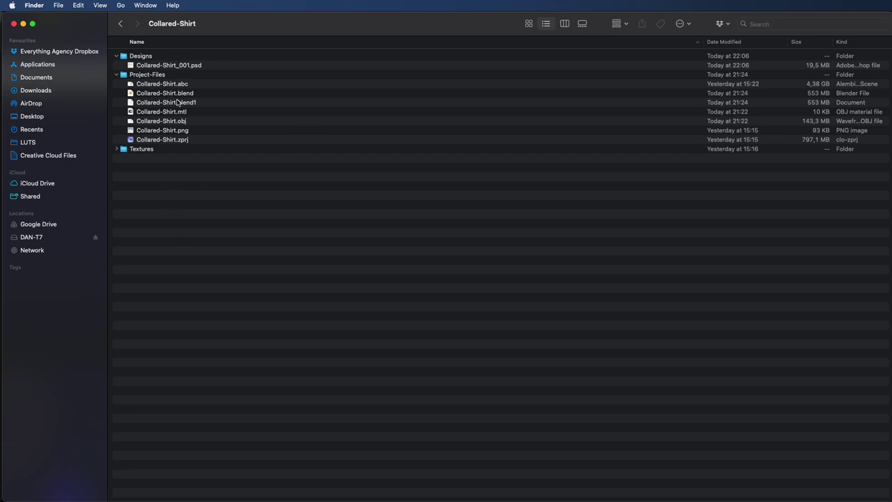
Look over the Collared-Shirt project files and open Collared-Shirt.blend in Blender.
click(152, 94)
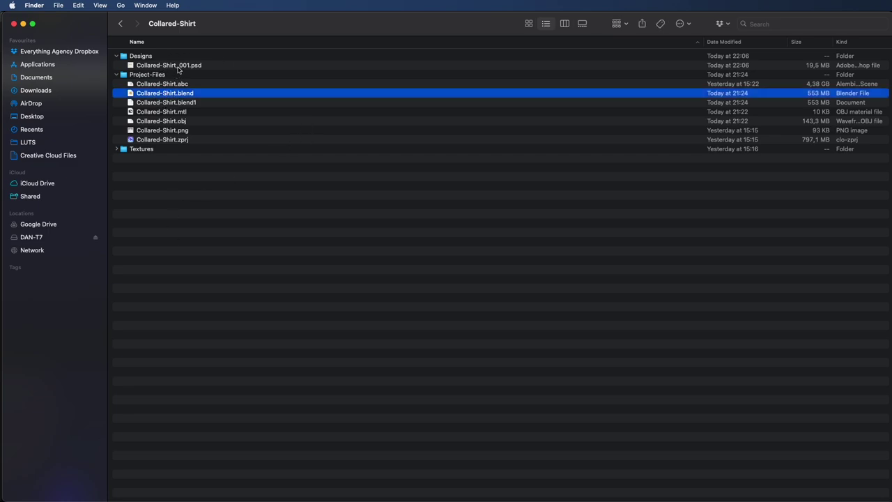
click(153, 65)
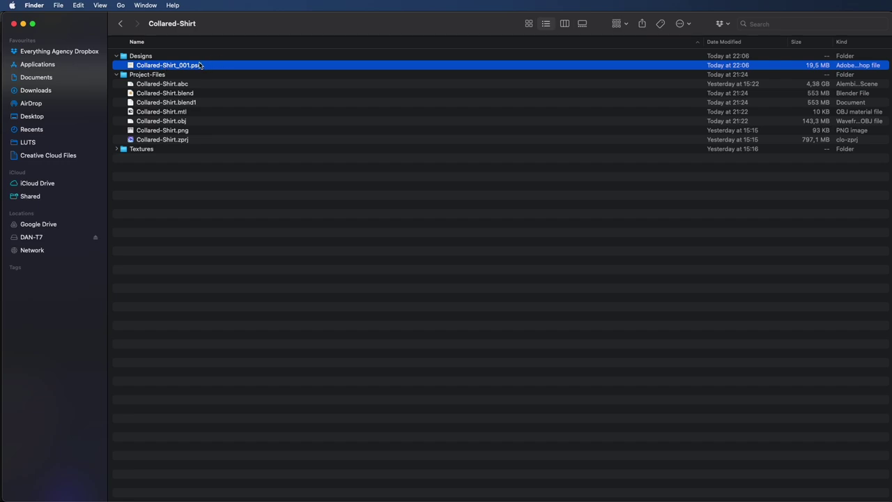
click(170, 141)
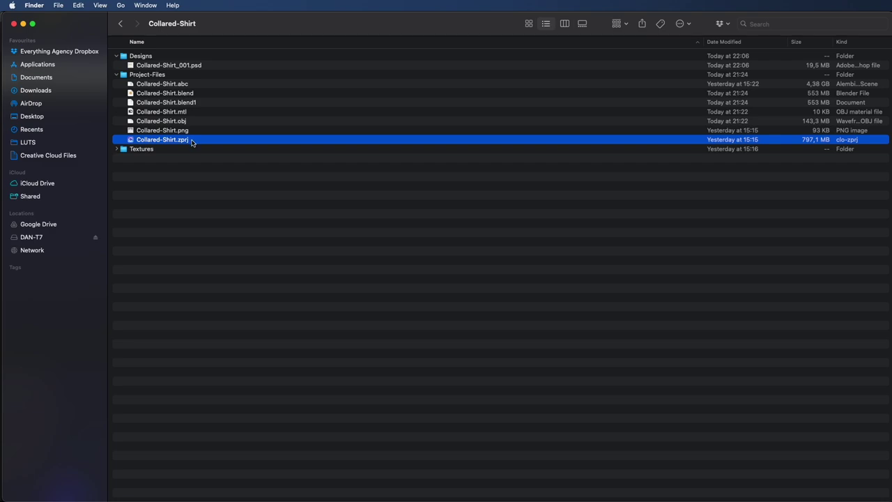
double_click(157, 93)
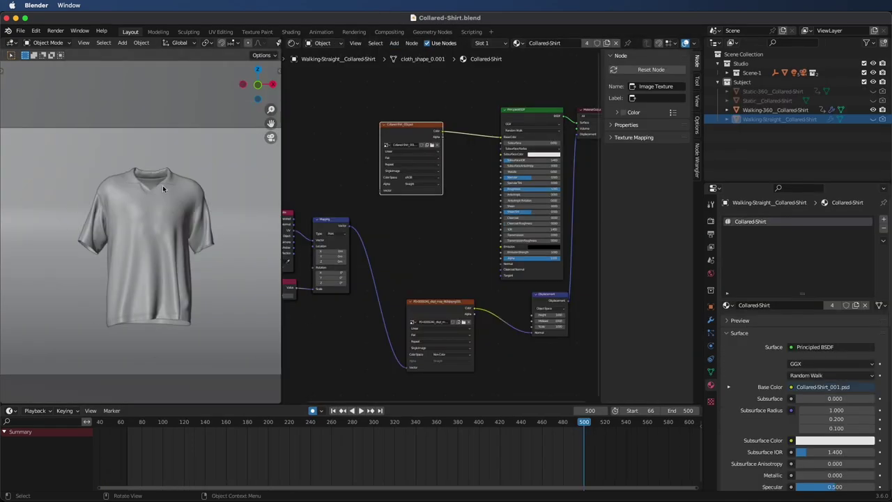
Compare the shirt objects in the Outliner and settle on Walking-360_Collared-Shirt.
click(759, 148)
click(775, 92)
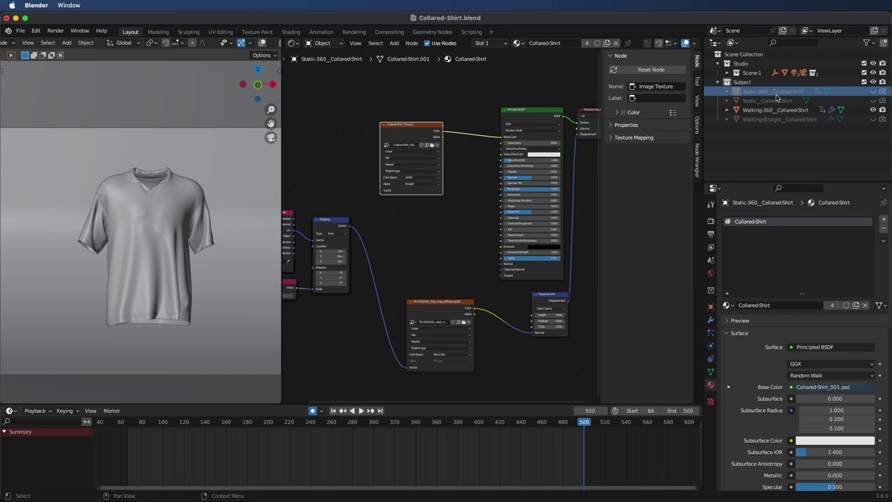
click(772, 100)
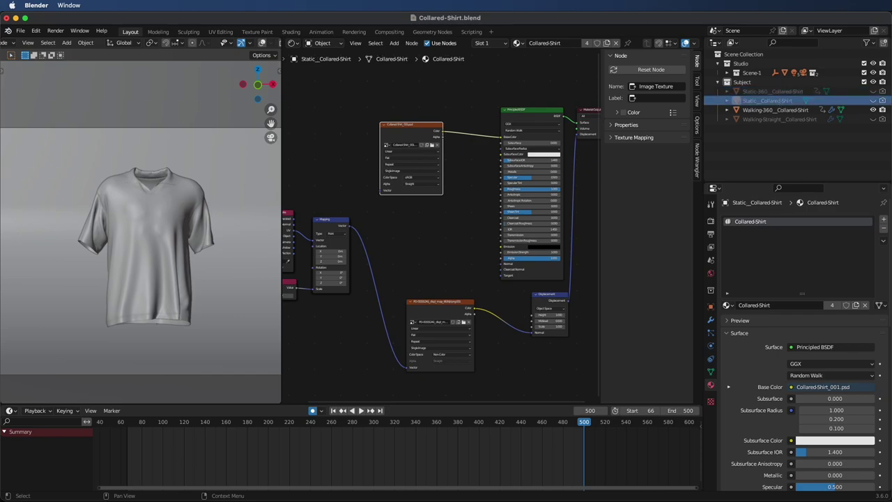
click(762, 112)
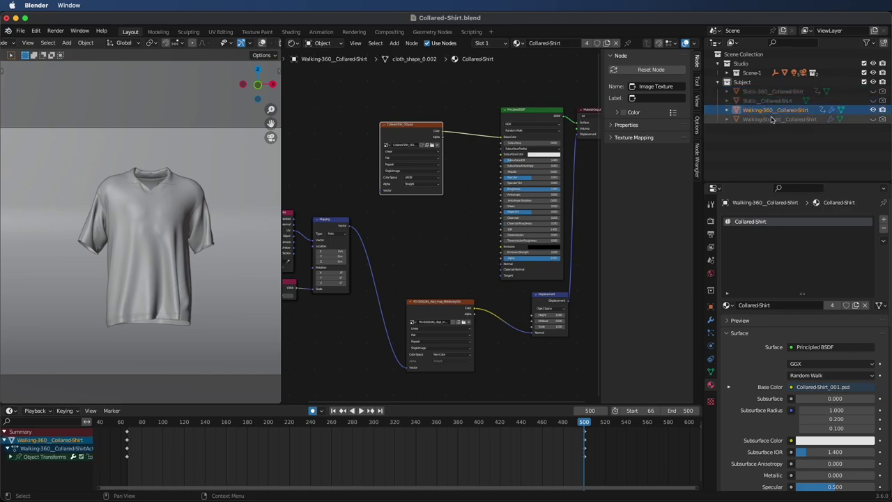
click(778, 120)
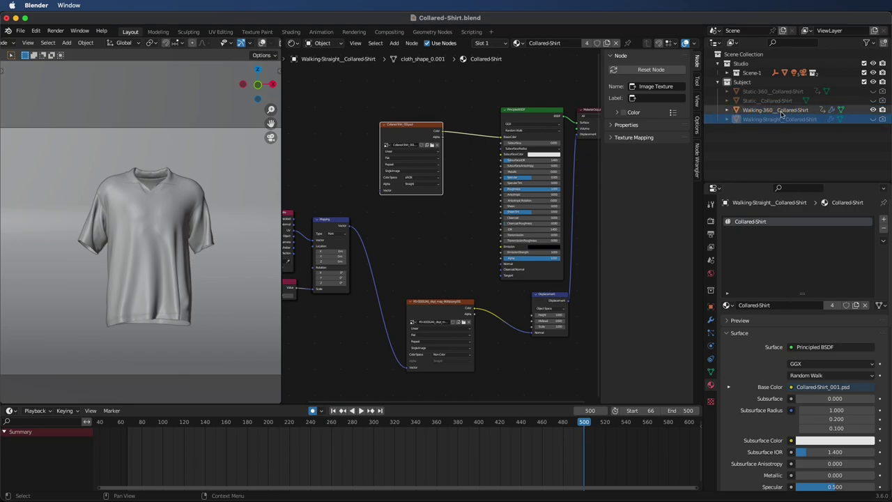
click(759, 110)
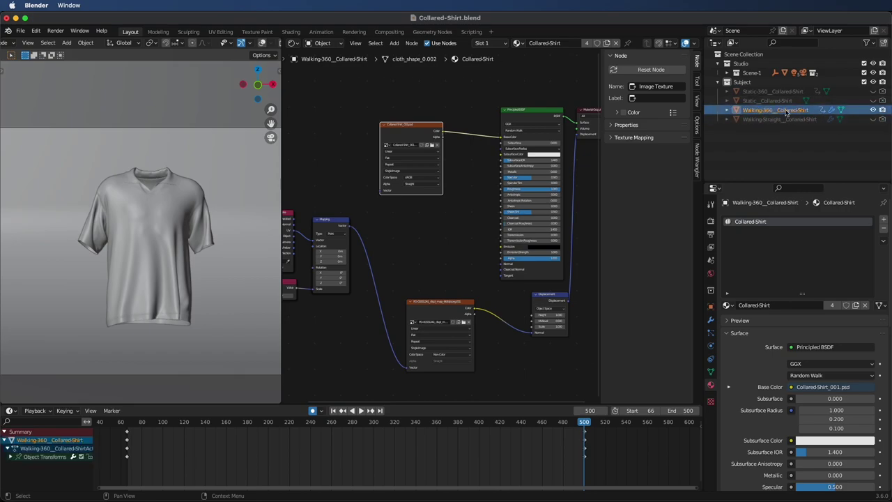
Play the Walking-360 shirt animation and scrub the timeline back to frame 169.
click(500, 430)
key(space)
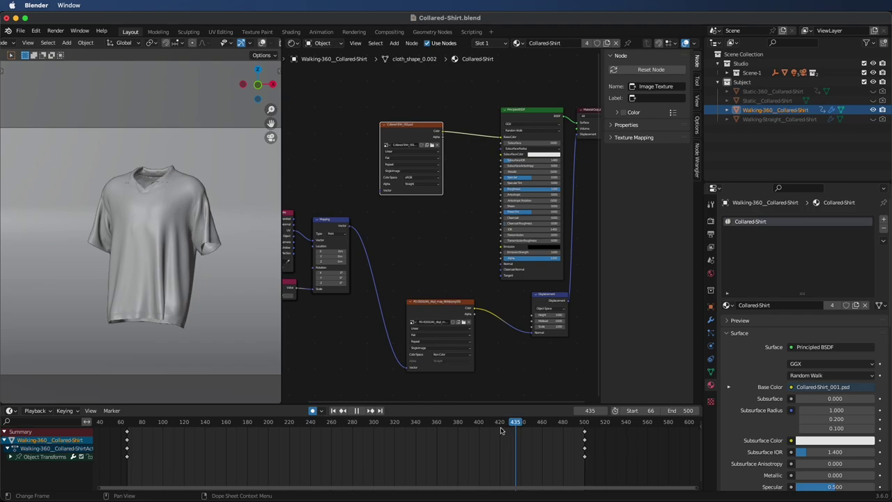
drag(500, 430, 235, 433)
scroll(258, 43, down, 3)
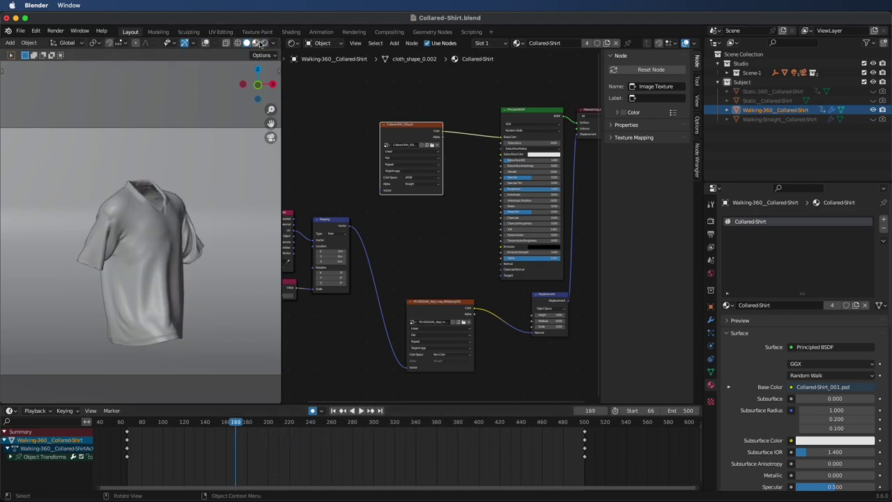
Show the shirt rendered at frame 84, then open Collared-Shirt_001.psd in Photoshop.
click(264, 43)
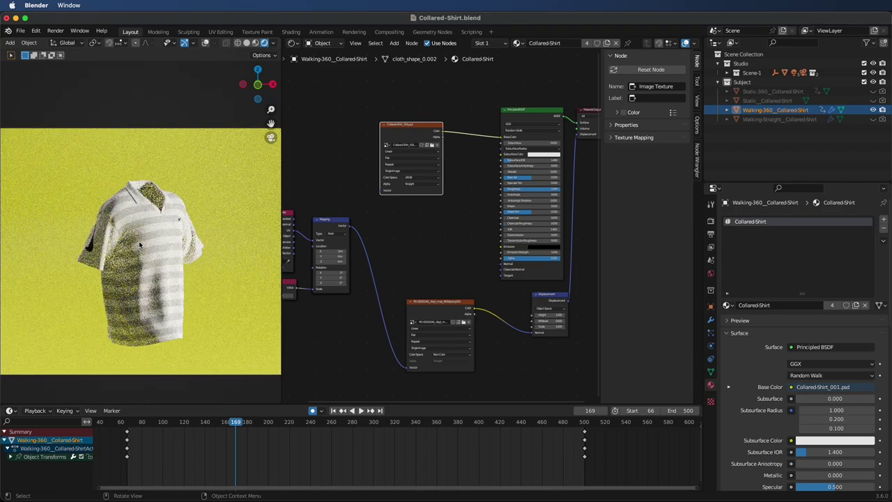
drag(235, 431, 146, 432)
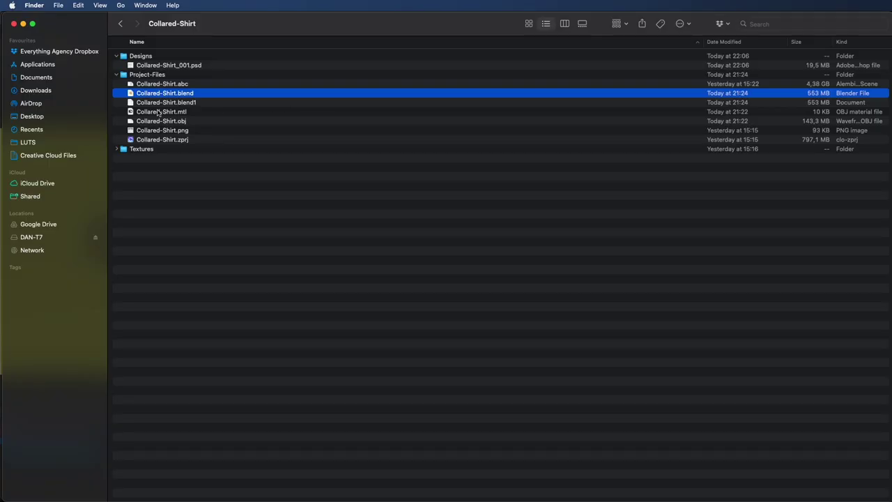
double_click(167, 65)
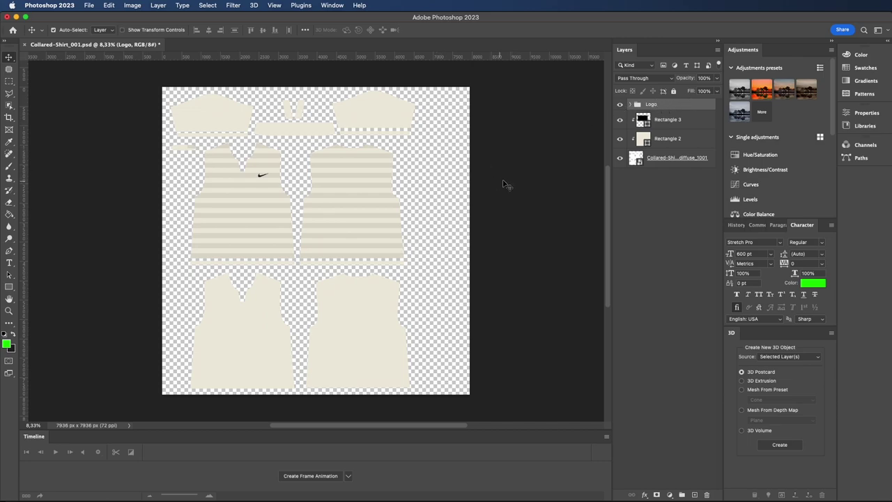
Duplicate the Logo group and place the copy on the upper-left collar piece.
key(cmd+v)
key(cmd+t)
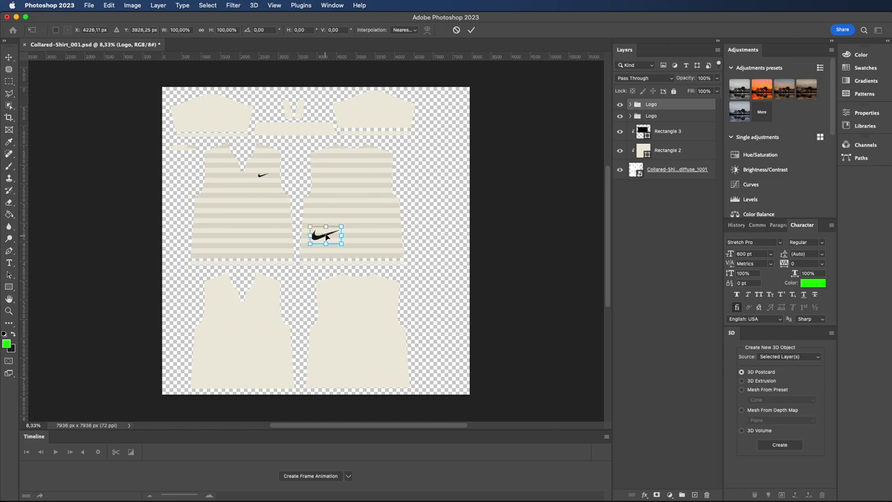
drag(321, 238, 219, 113)
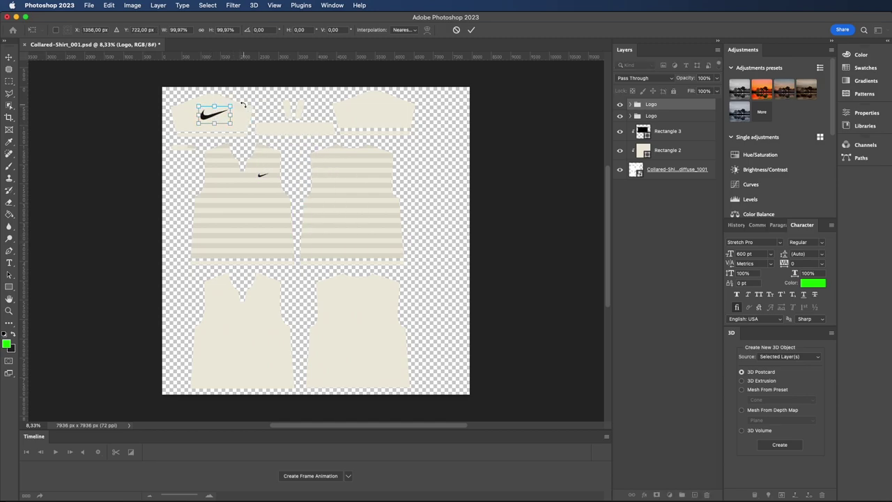
key(Return)
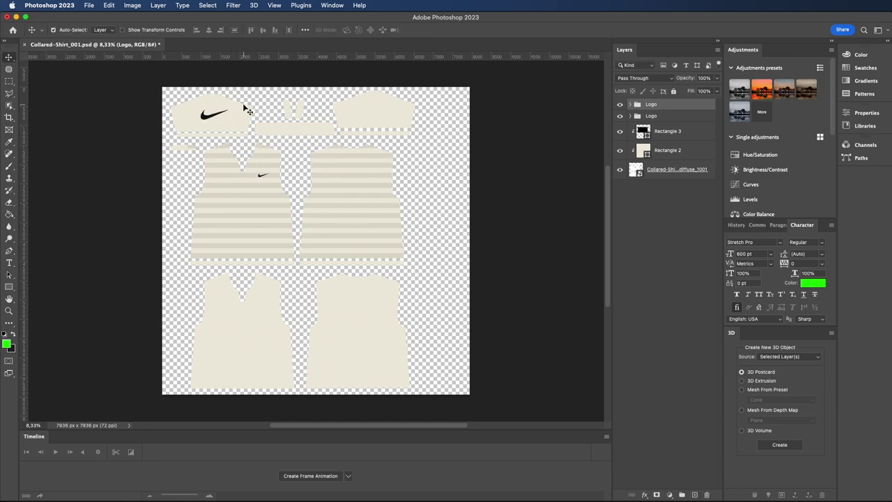
Change the Rectangle 2 shirt-piece fill from cream to magenta f707f4.
double_click(643, 151)
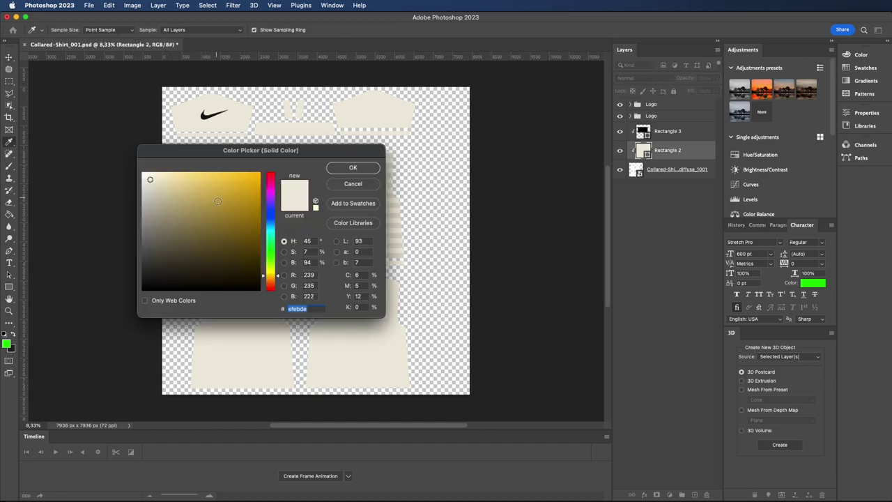
click(257, 175)
drag(270, 275, 278, 190)
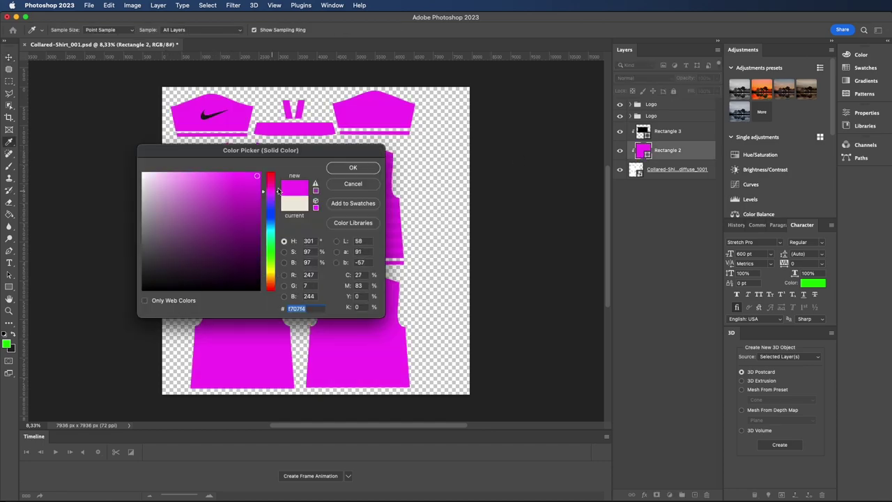
click(342, 169)
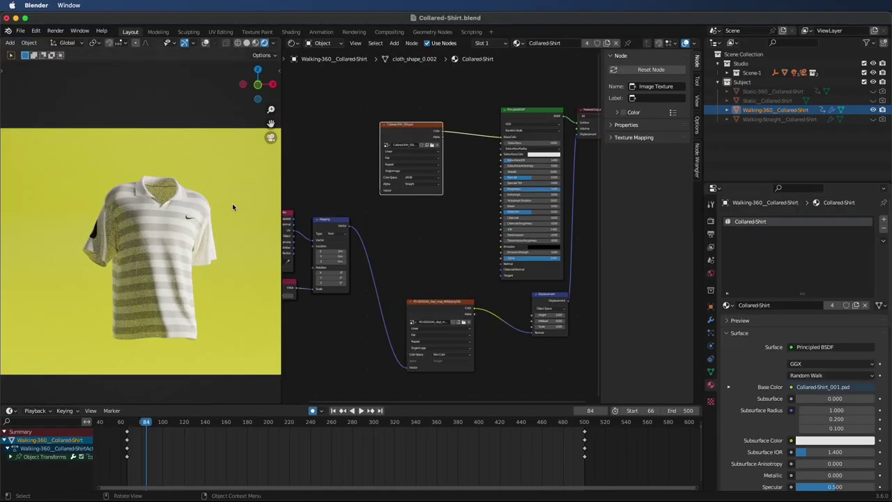
Reload the texture to see the magenta shirt rendered, then start recolouring Rectangle 2 black.
click(256, 43)
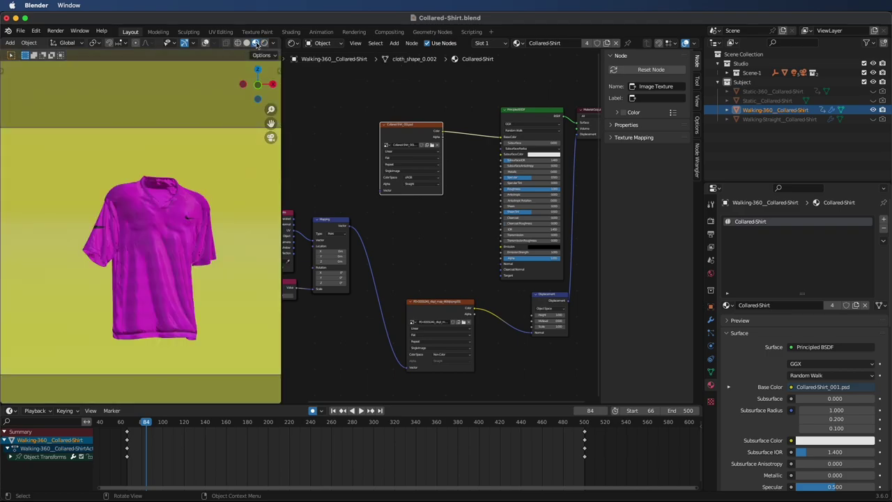
click(265, 43)
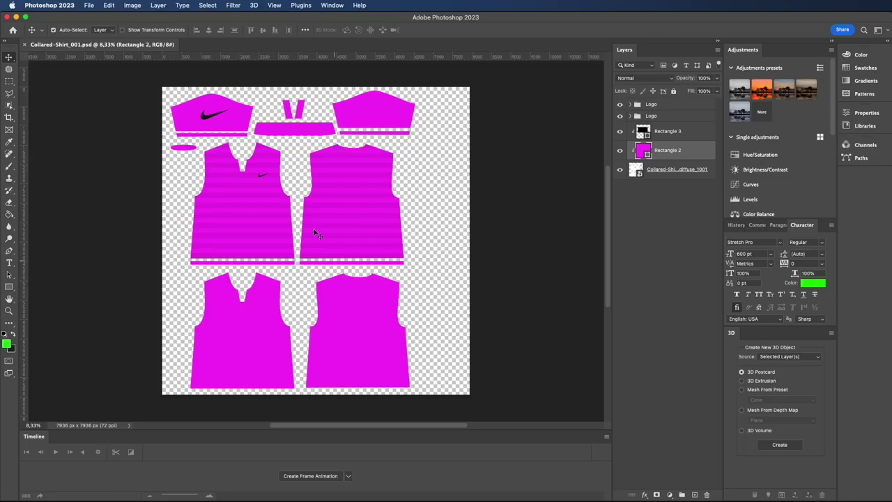
double_click(642, 150)
mouse_move(256, 220)
mouse_down()
mouse_move(202, 209)
mouse_move(108, 286)
mouse_up()
Make the Rectangle 2 fill black and the Rectangle 3 stripes white at 100% opacity.
click(352, 169)
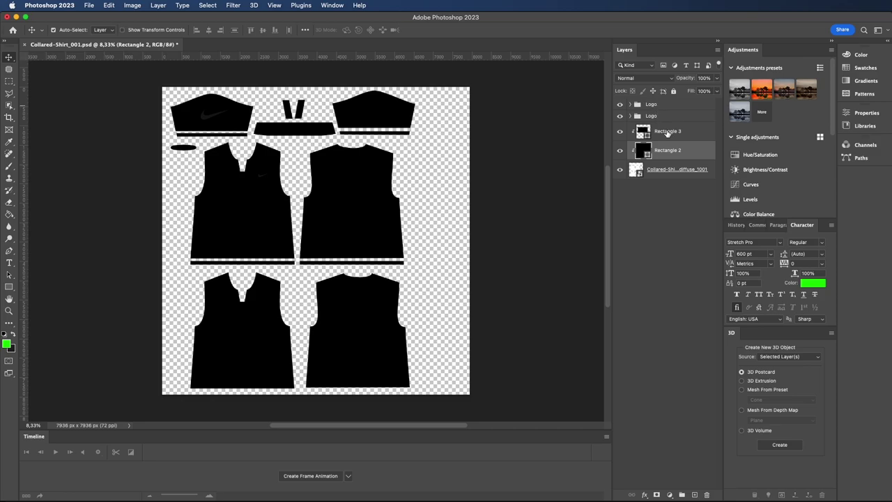
double_click(642, 132)
click(143, 174)
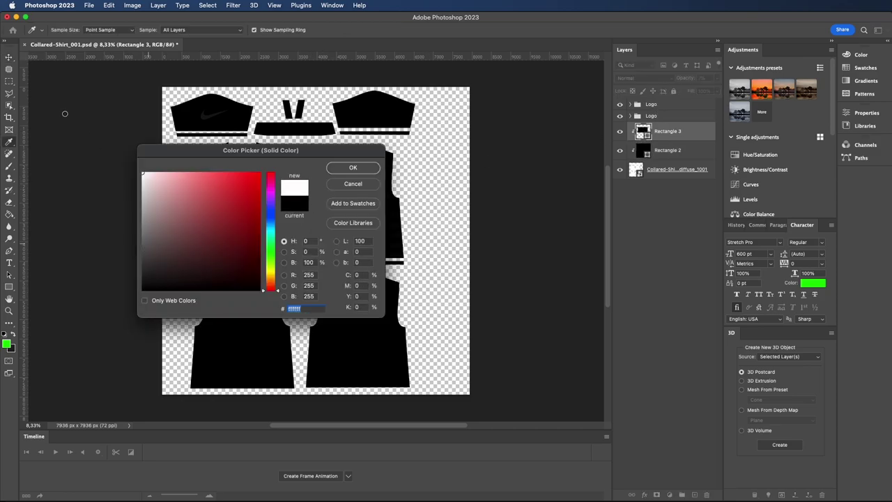
click(353, 168)
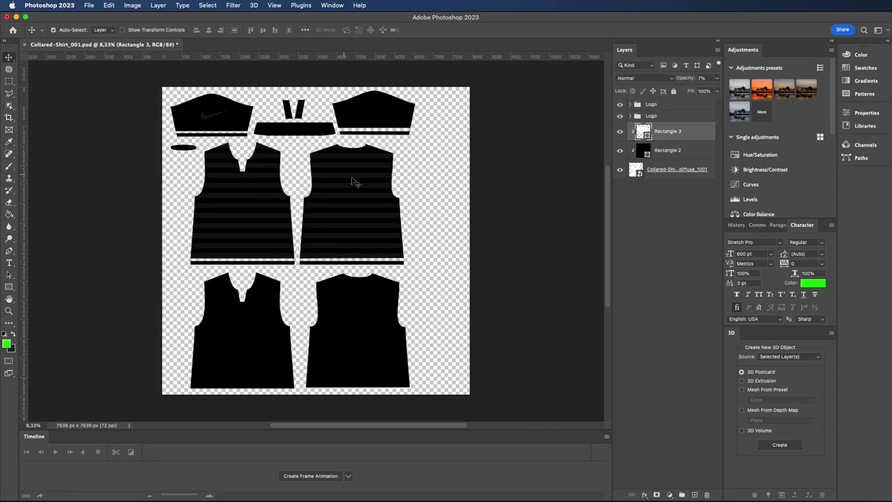
click(717, 79)
drag(689, 92, 718, 91)
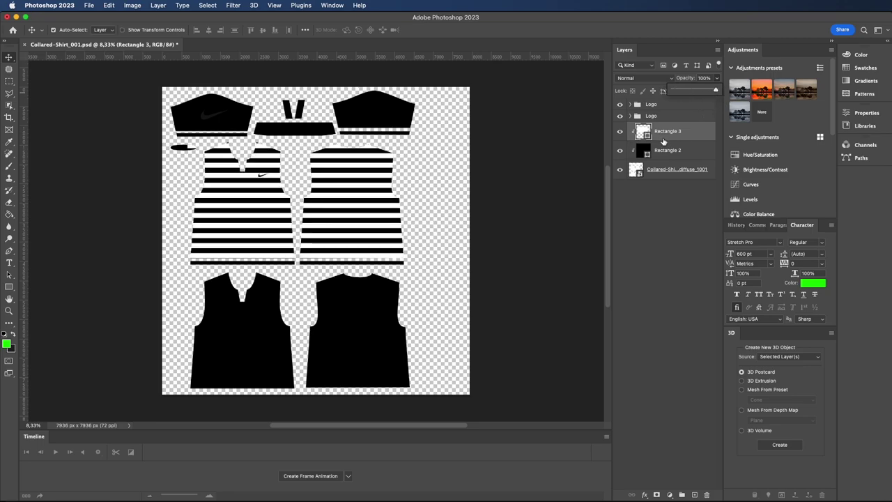
click(621, 132)
Hide the stripe layer, toggle the Logo group layers so white logos show, and save.
click(621, 132)
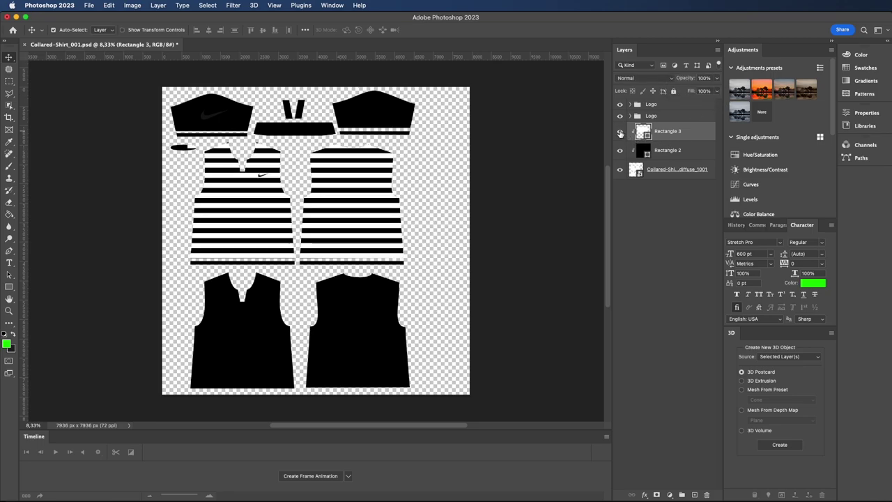
click(620, 132)
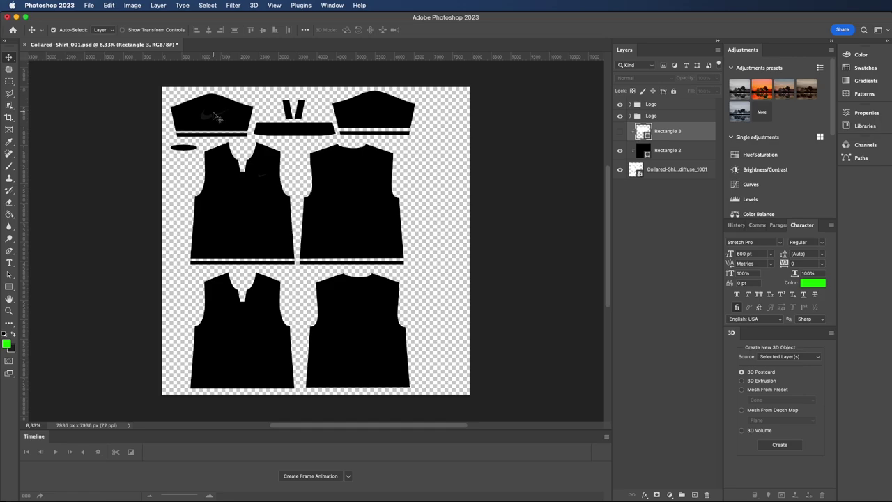
click(205, 122)
click(621, 140)
click(620, 119)
click(620, 139)
click(630, 154)
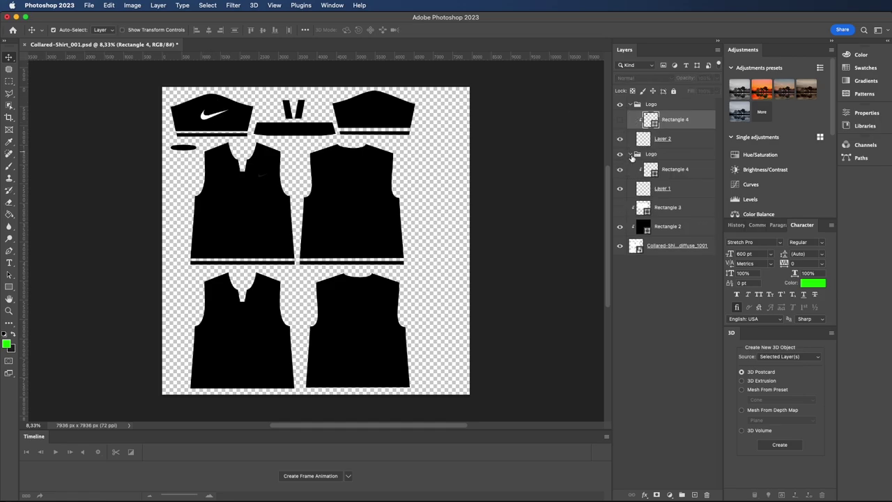
click(89, 5)
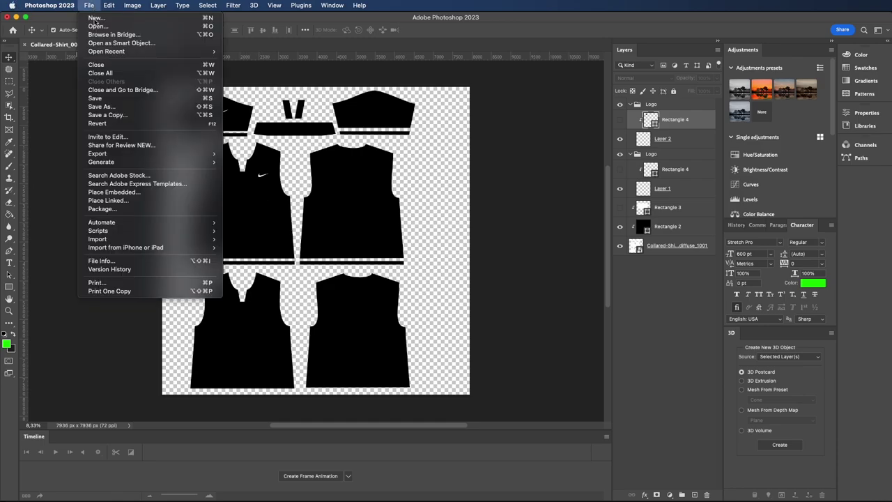
click(112, 98)
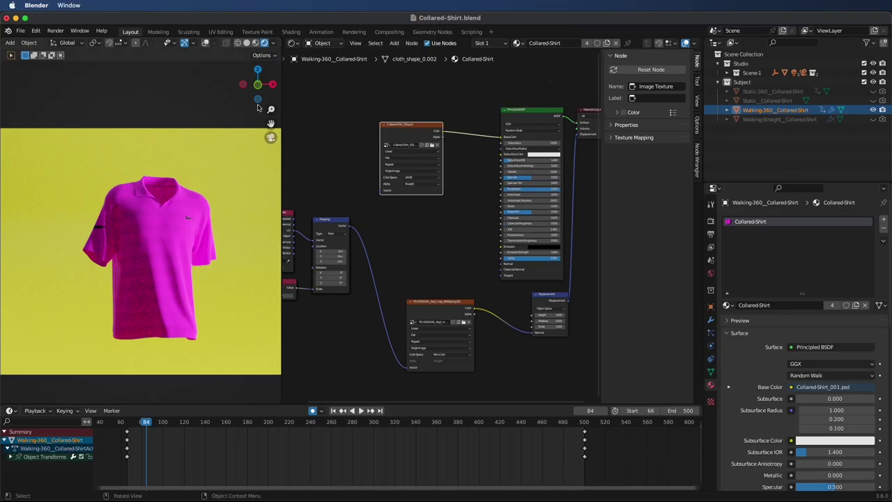
Refresh the rendered view and play the animation to check the black shirt with white logo.
click(255, 43)
click(264, 43)
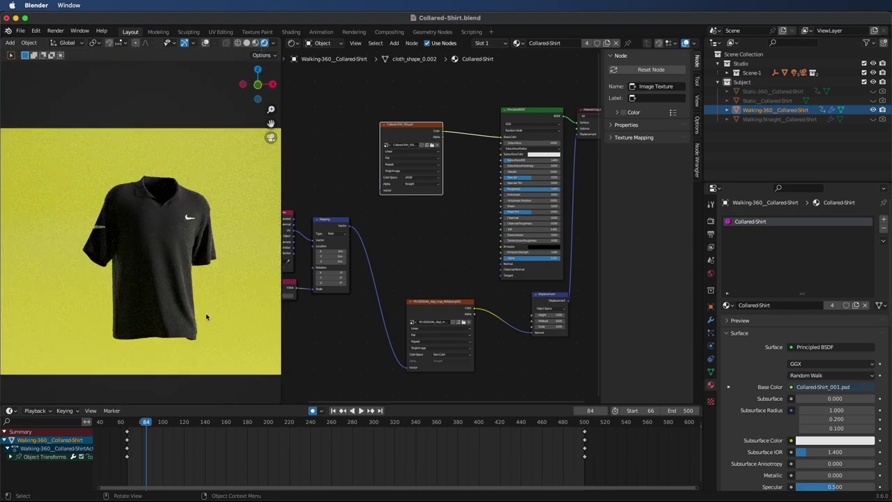
click(462, 422)
key(space)
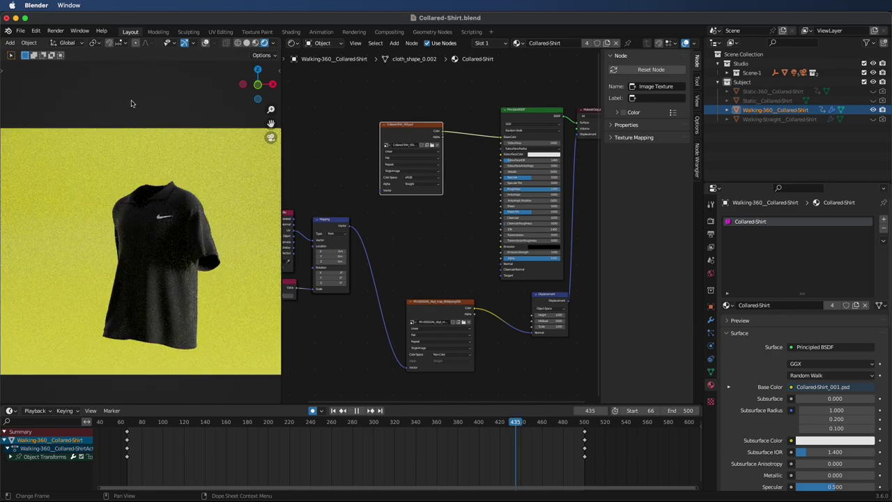
key(space)
Select the shirt objects, toggle Walking-360 visibility, and show the 1920×1080 PNG RGBA output settings.
click(770, 101)
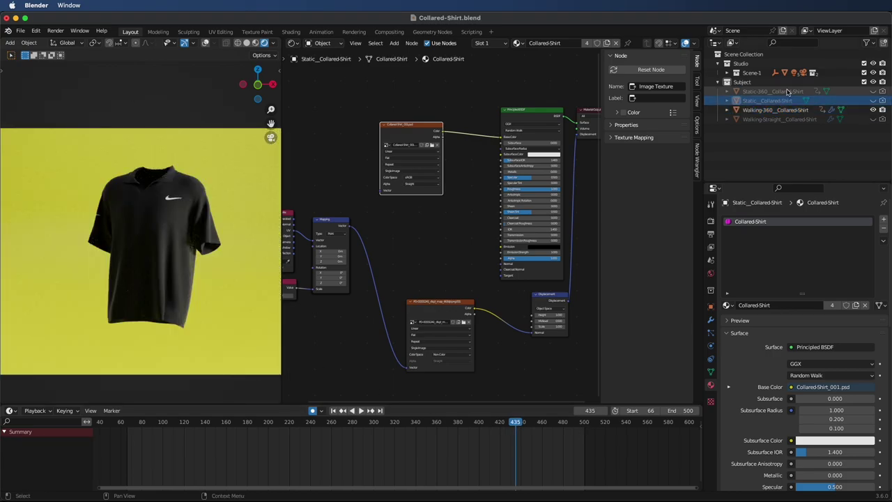
click(795, 110)
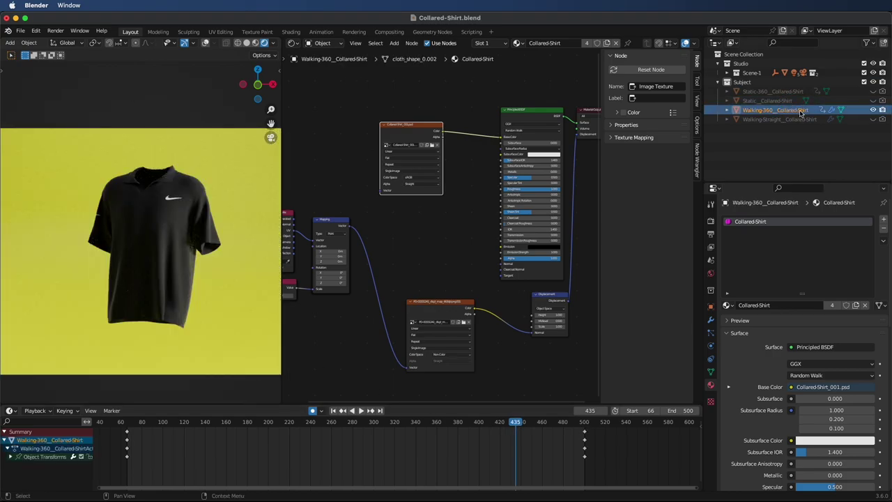
click(874, 111)
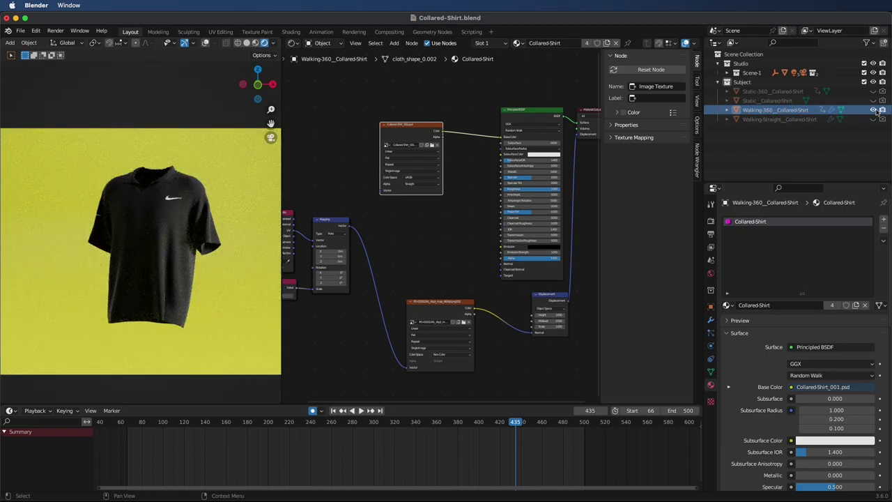
click(711, 235)
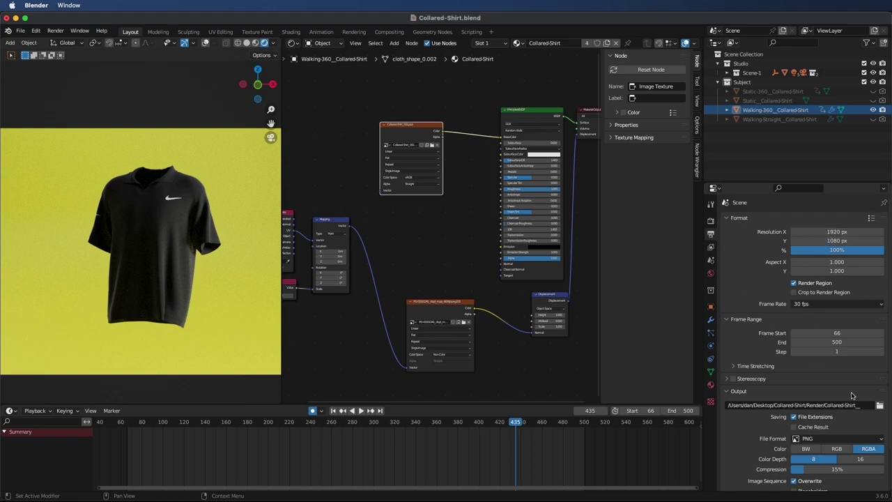
Create a new Render folder in the project folder and set it as the output path.
click(879, 405)
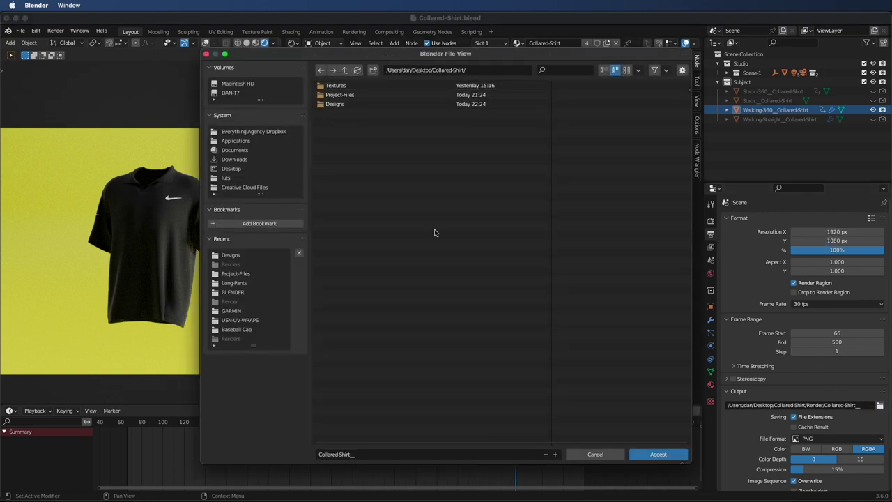
right_click(356, 150)
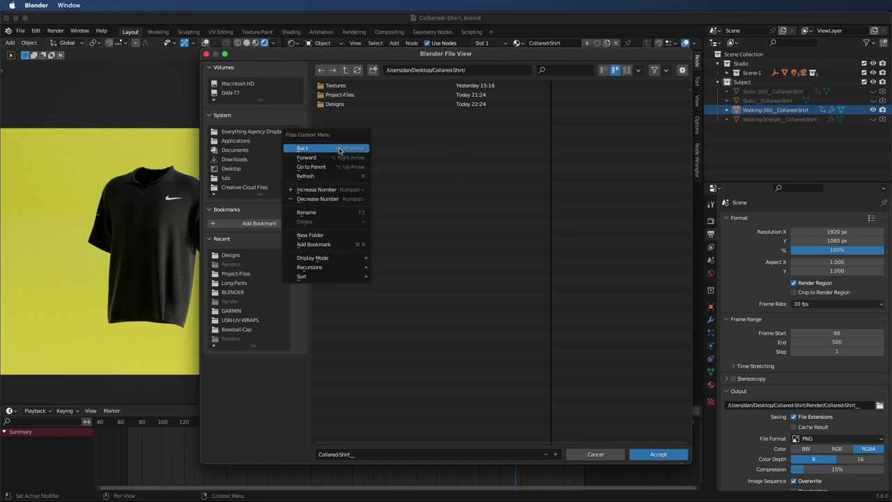
click(334, 235)
text(Render)
key(Return)
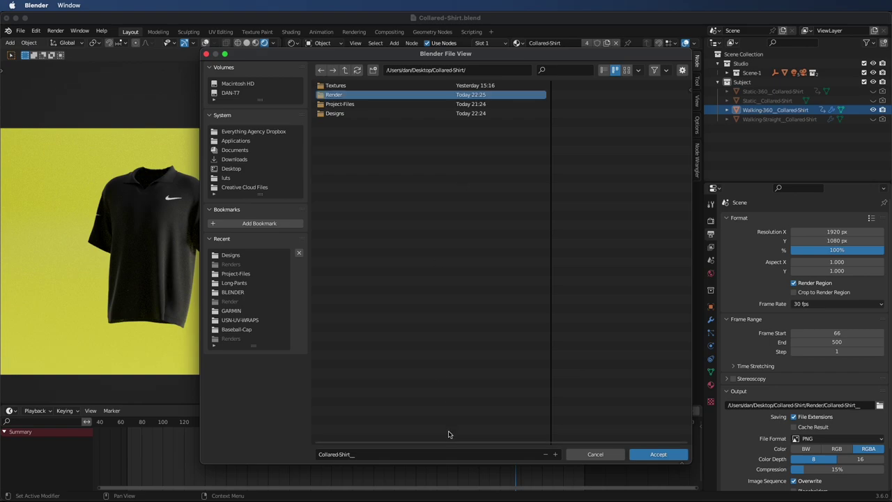
double_click(332, 98)
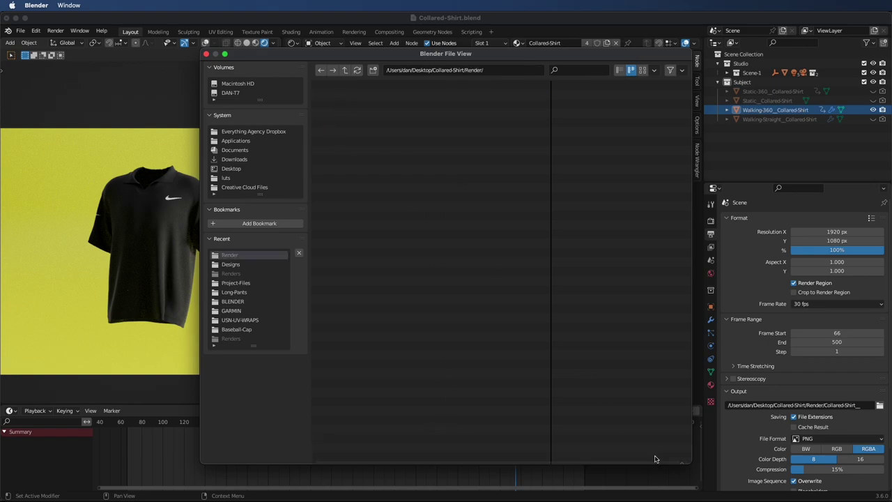
click(658, 454)
click(711, 222)
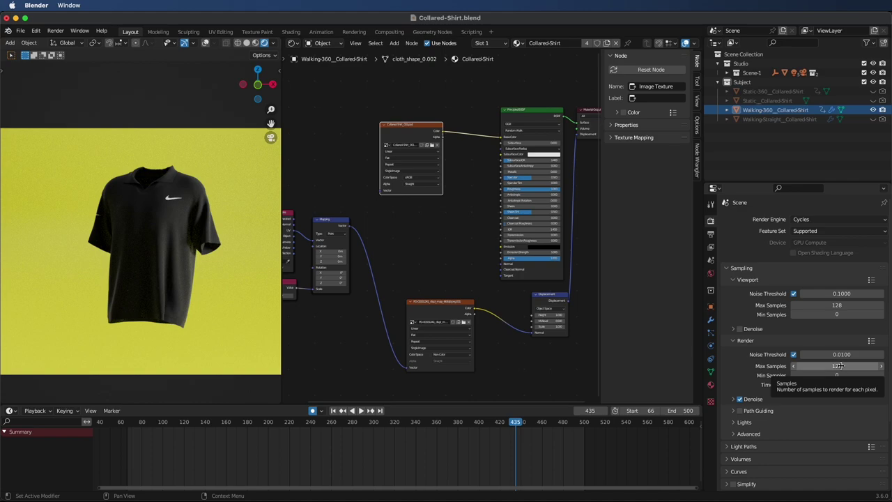
In Output Properties, set the animation's Frame Start to 128, keeping the end at 500.
click(711, 234)
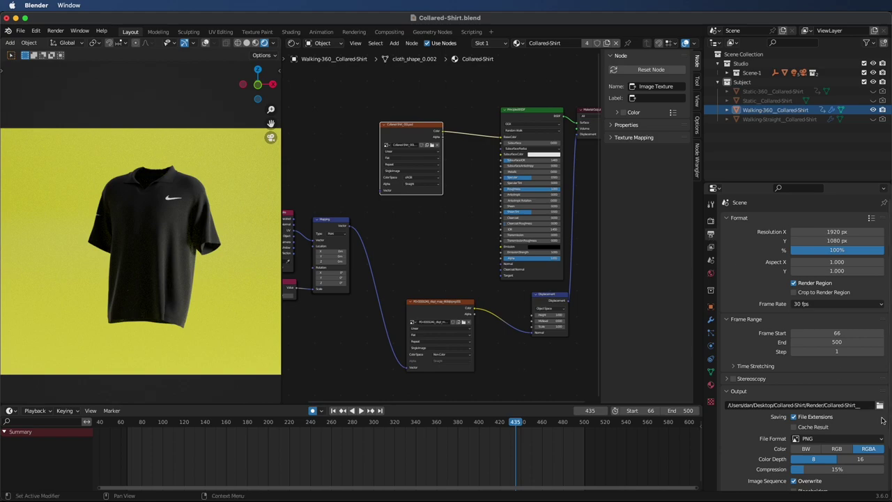
click(842, 333)
text(1)
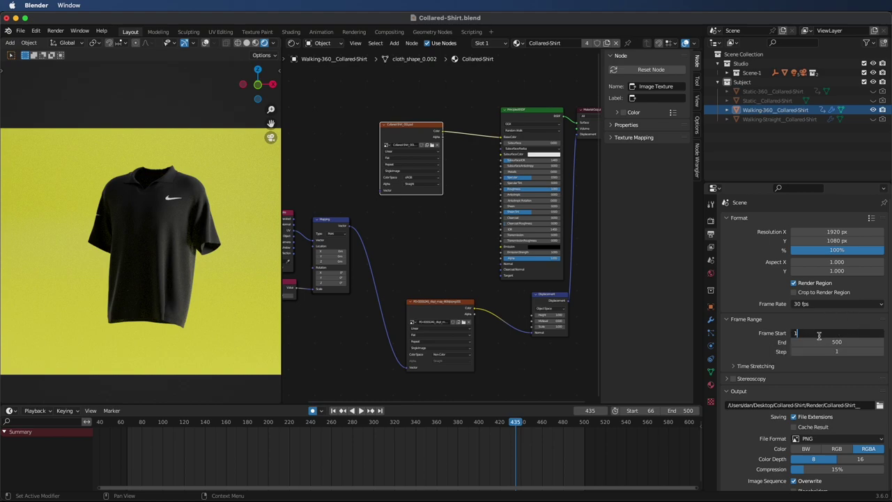
text(28)
key(Return)
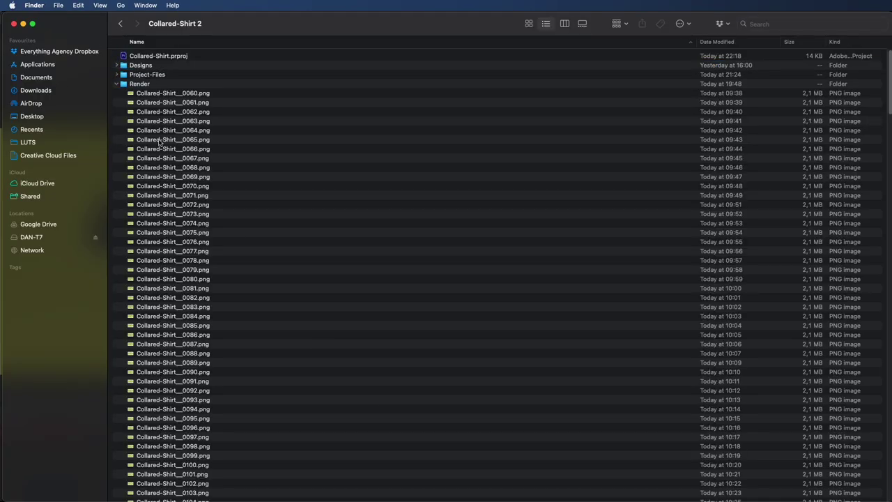
Open the Render folder in Finder and Quick Look the first rendered PNG frame.
double_click(139, 83)
click(188, 56)
key(space)
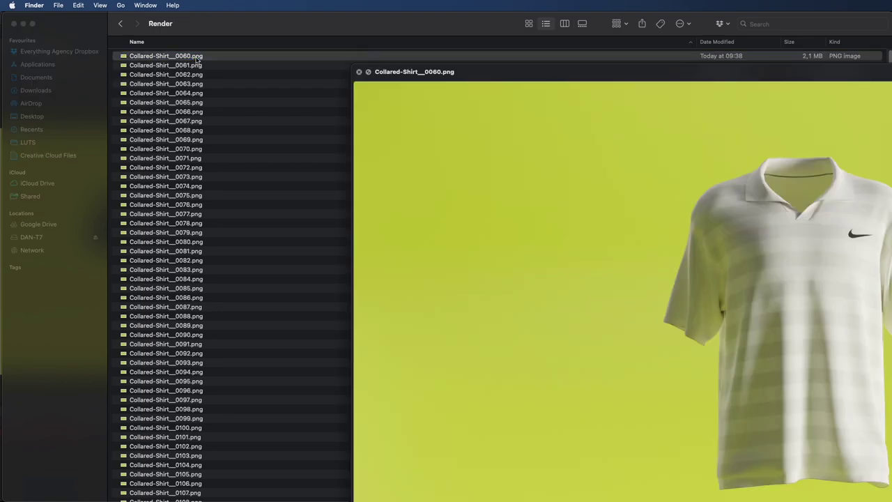
key(space)
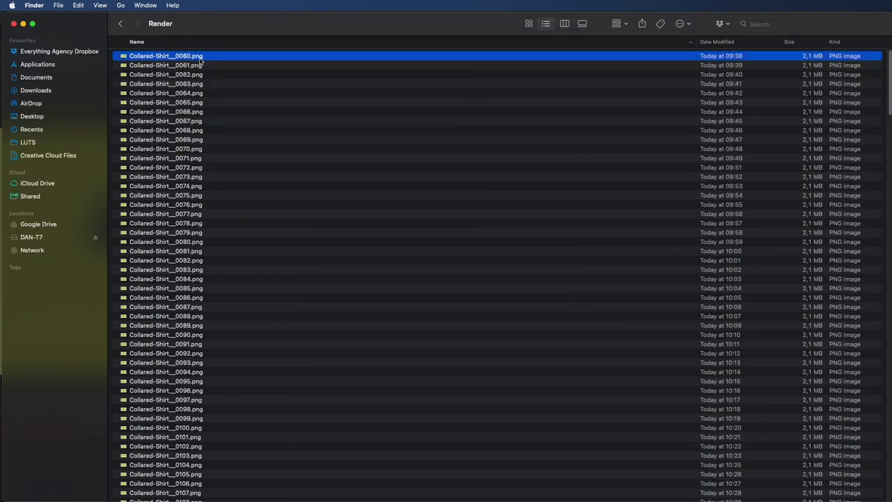
Browse down through rendered frames 0081, 0091 and 0098 to 0100, then close Finder.
key(Down)
key(Down)
key(Down)
key(Down)
key(Down)
key(Down)
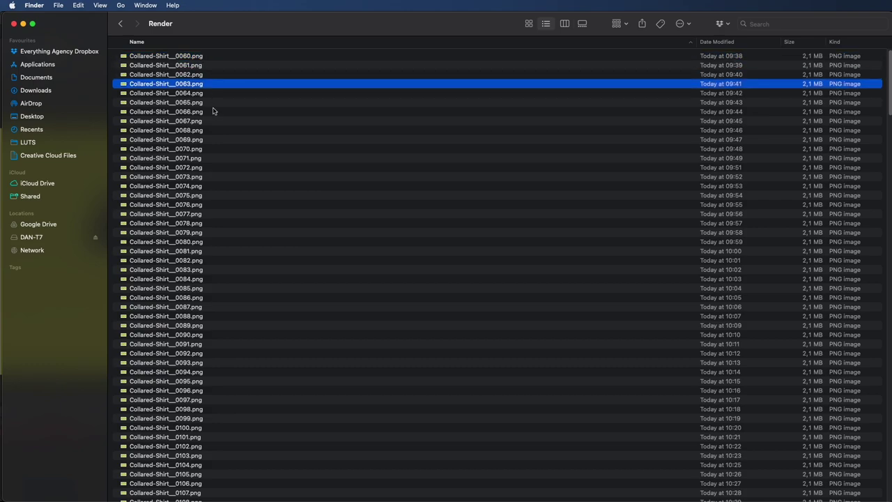
click(197, 252)
key(Down)
key(Down)
key(Down)
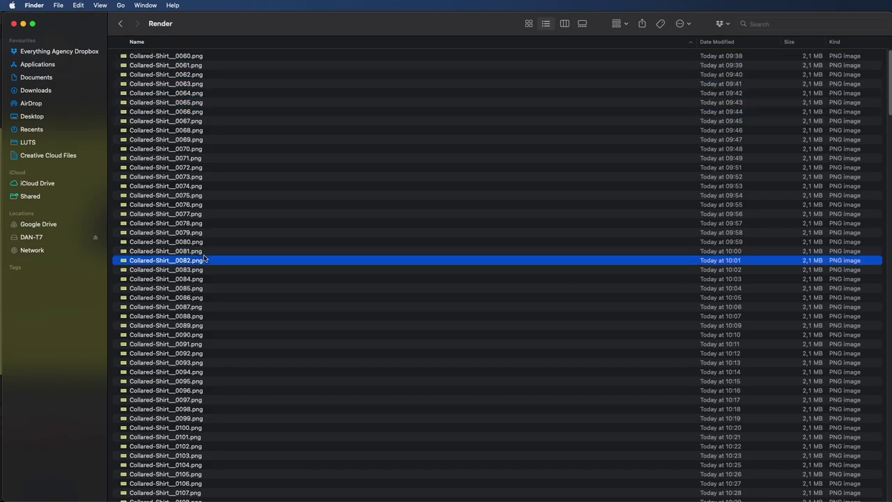
click(204, 344)
key(Down)
click(199, 409)
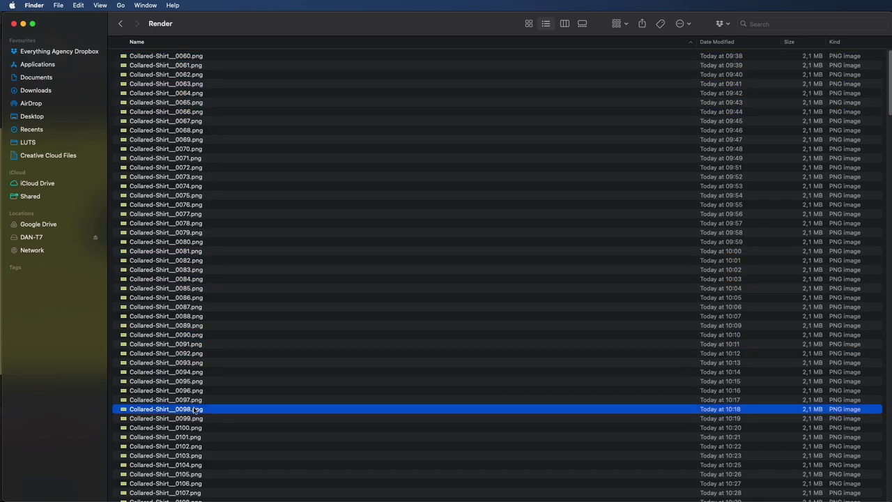
key(Down)
key(Down)
click(14, 24)
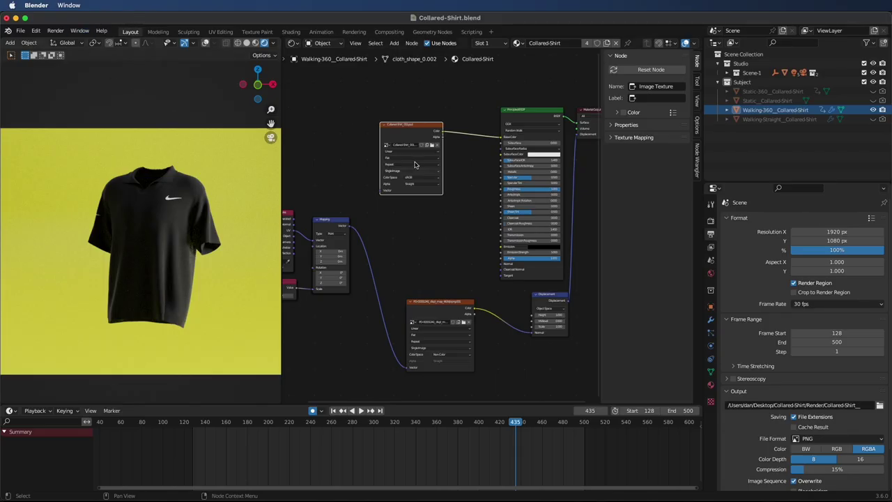
Launch the animation render, then change the backdrop's Principled BSDF base colour from yellow to magenta.
click(56, 31)
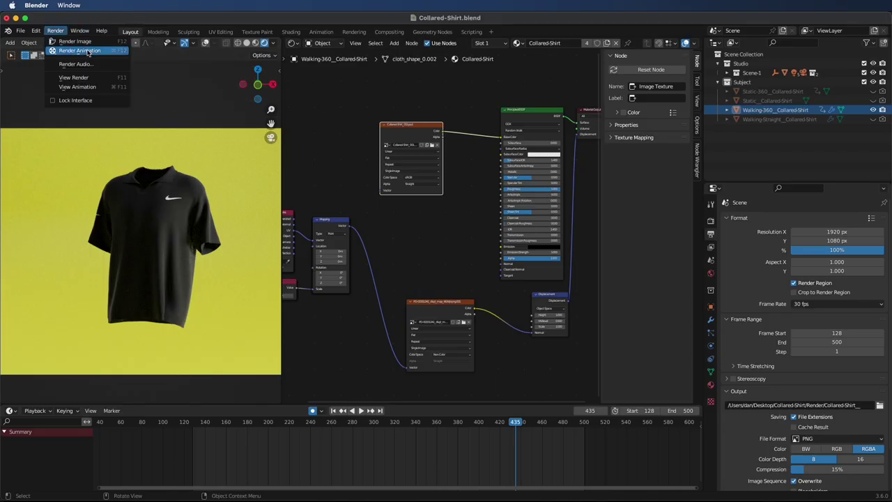
click(88, 53)
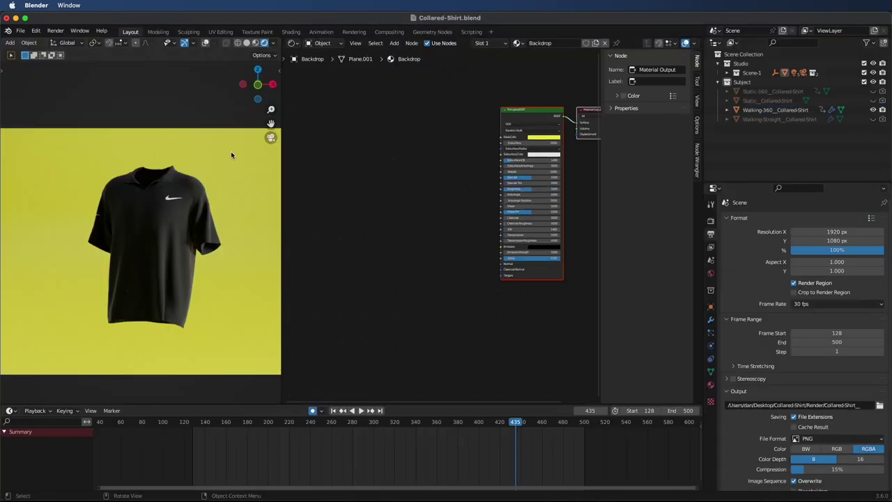
click(547, 138)
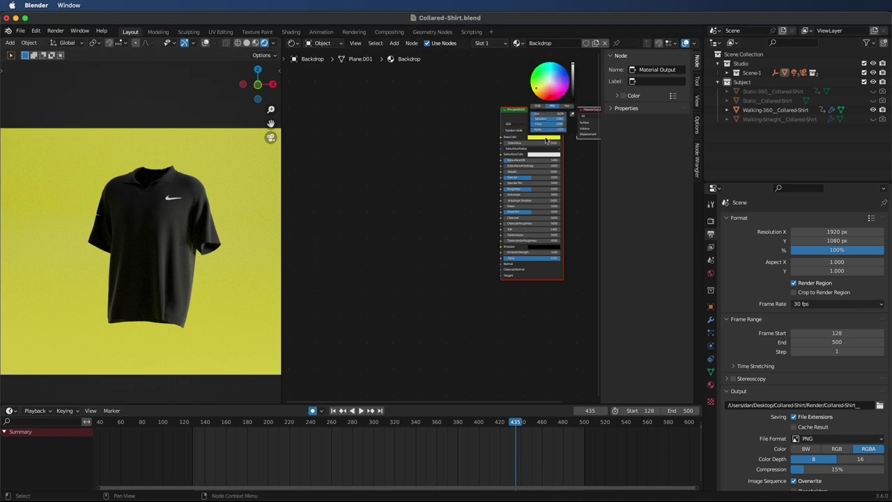
middle_drag(460, 176, 442, 184)
scroll(442, 183, down, 2)
scroll(432, 206, up, 5)
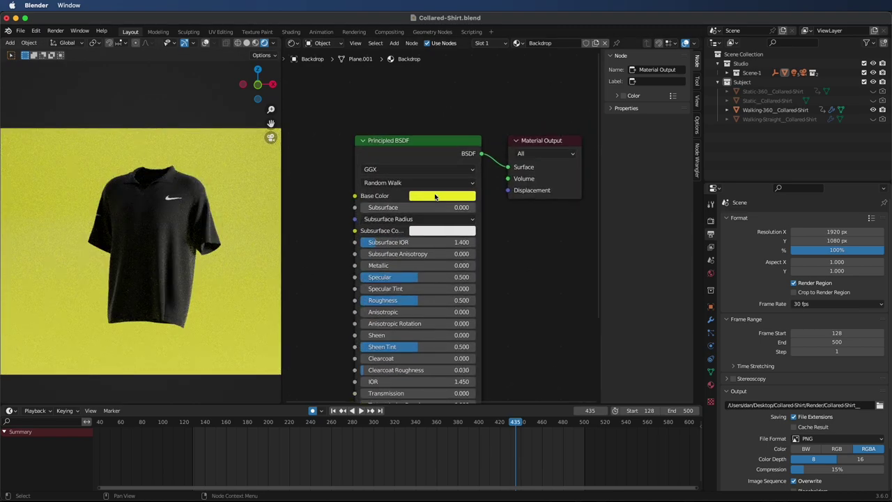
click(438, 197)
click(464, 82)
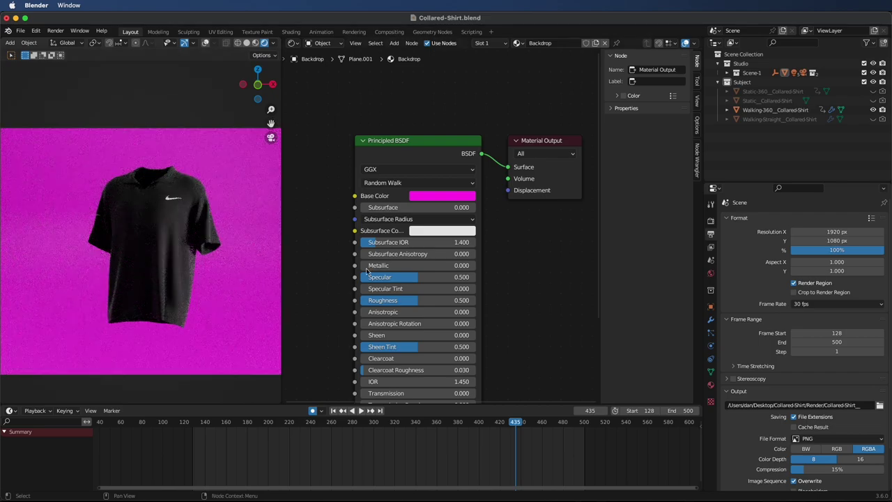
click(20, 31)
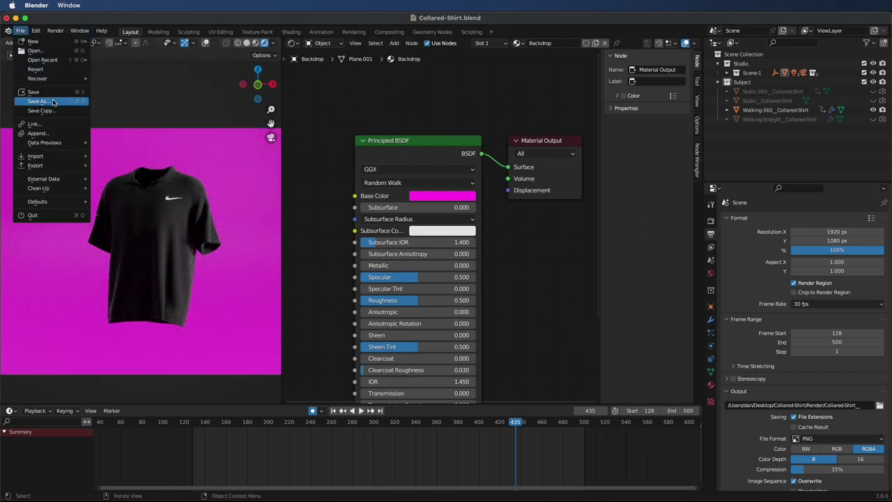
Bring up the Render menu with Render Animation ready to launch.
click(56, 32)
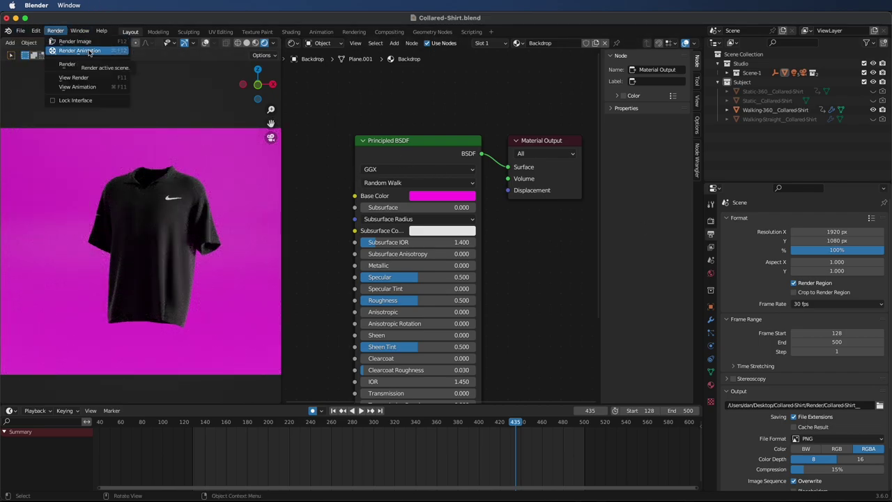